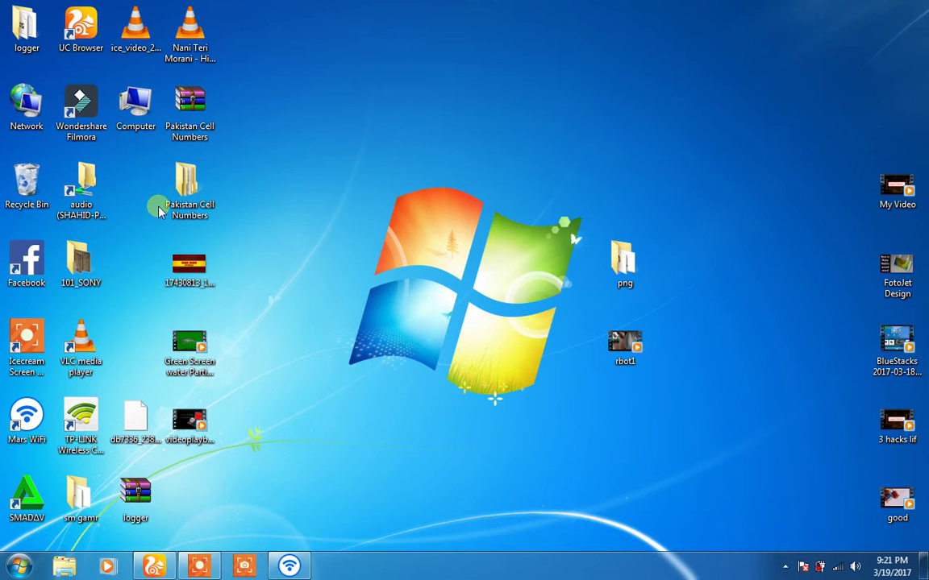
# Step: Launch Wondershare Filmora and open its PC screen recorder
pyautogui.doubleClick(95, 109)
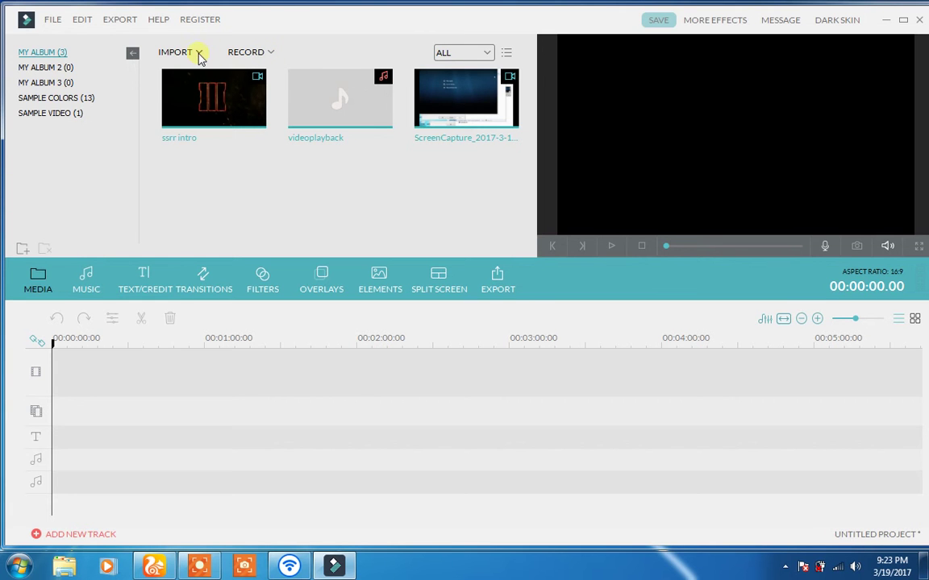
pyautogui.click(272, 53)
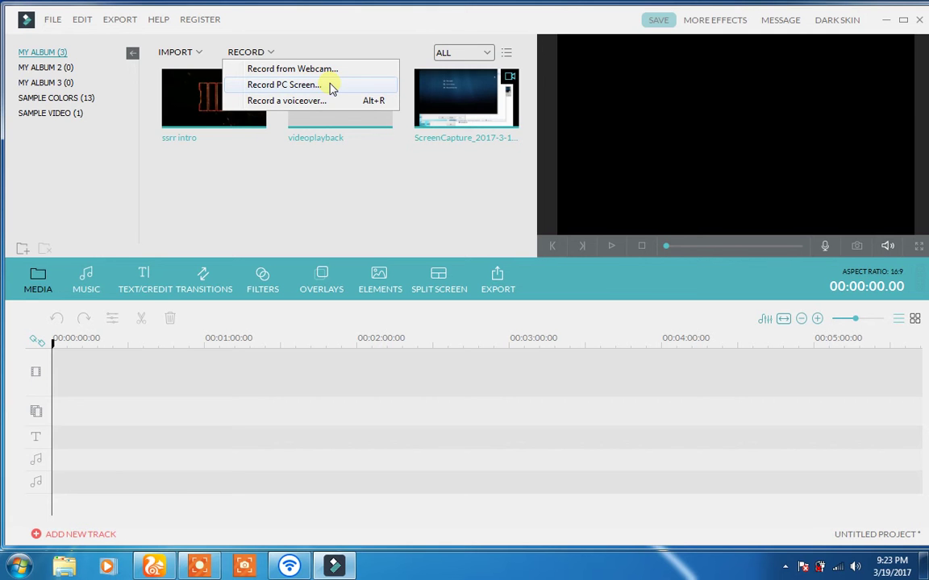
pyautogui.click(323, 86)
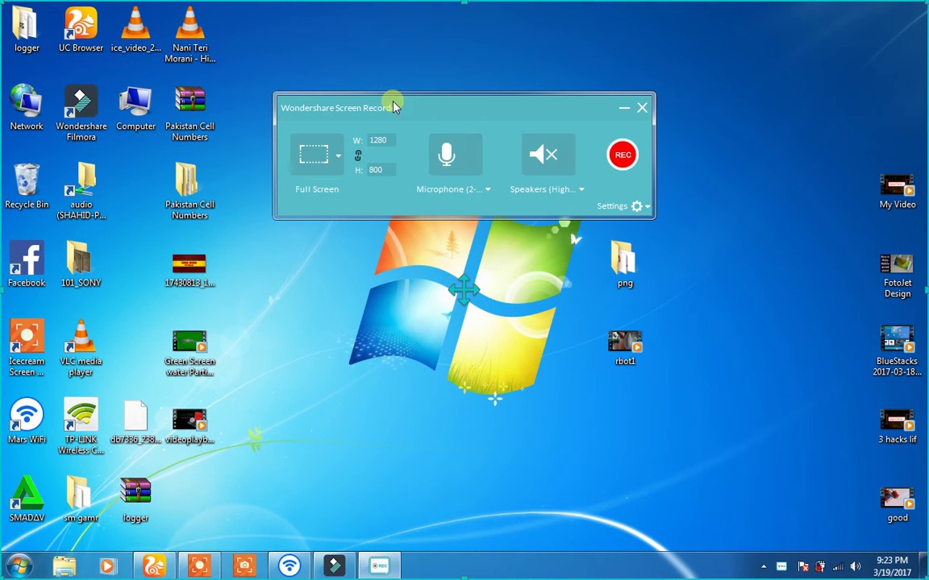
# Step: Try a custom capture area of about 644 by 461, and return the capture area to Full Screen
pyautogui.click(340, 160)
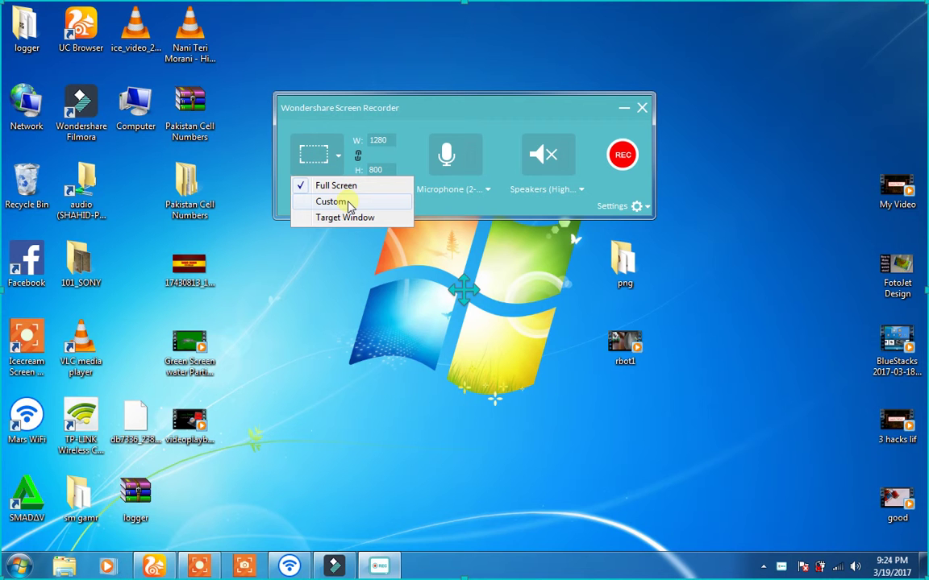
pyautogui.click(347, 203)
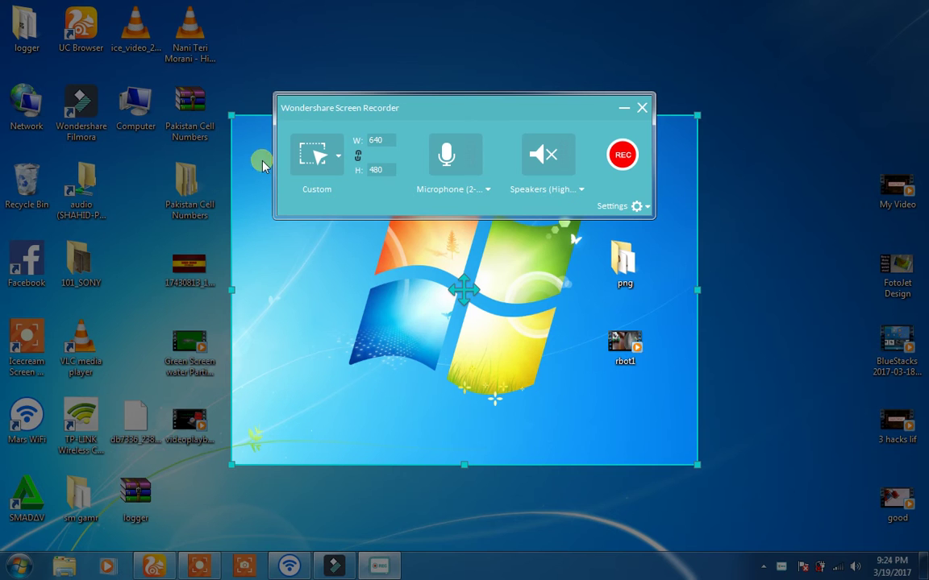
pyautogui.moveTo(233, 119)
pyautogui.mouseDown()
pyautogui.moveTo(182, 75)
pyautogui.moveTo(116, 62)
pyautogui.moveTo(161, 82)
pyautogui.moveTo(227, 145)
pyautogui.moveTo(231, 132)
pyautogui.mouseUp()
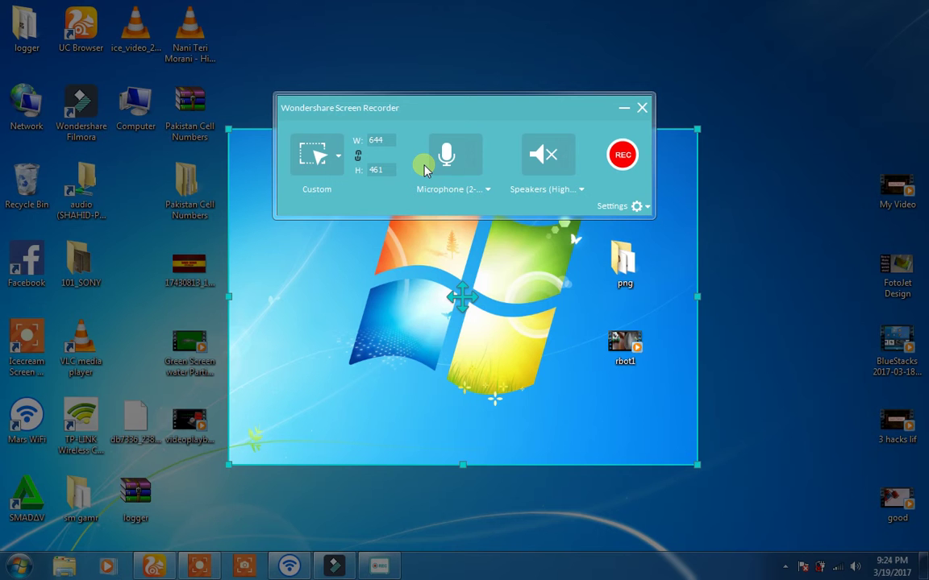
pyautogui.click(341, 160)
pyautogui.click(339, 186)
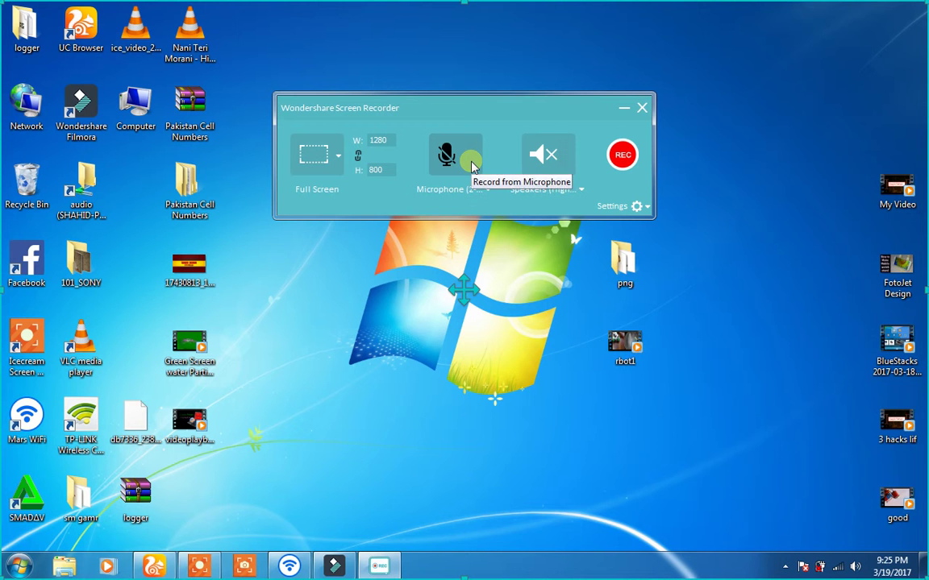
# Step: Enable microphone recording with computer system audio left off, and close the screen recorder
pyautogui.click(473, 165)
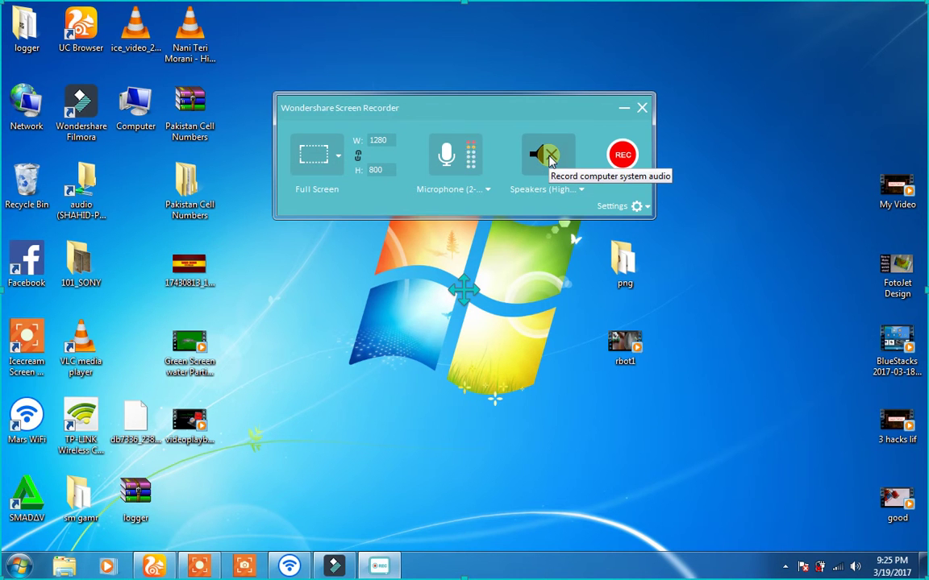
pyautogui.click(550, 158)
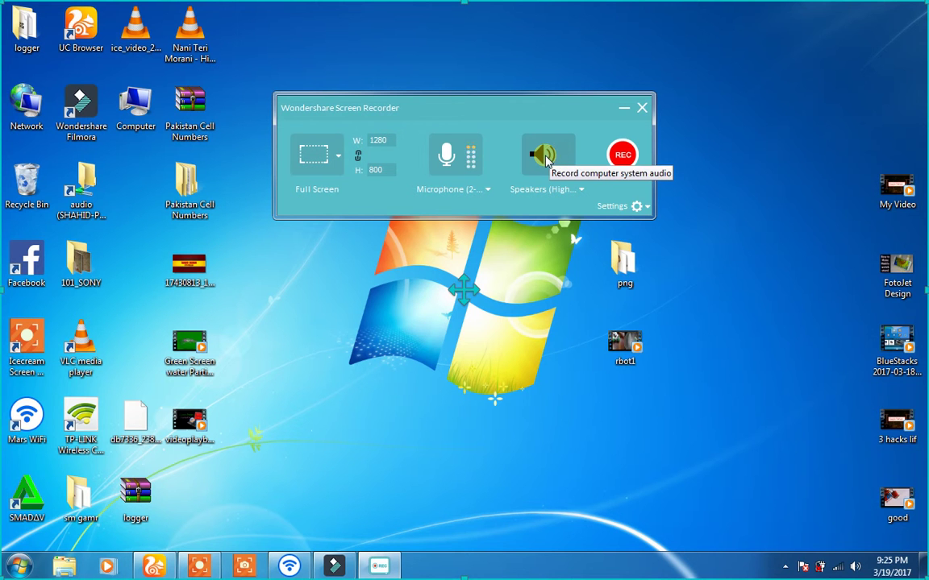
pyautogui.click(564, 168)
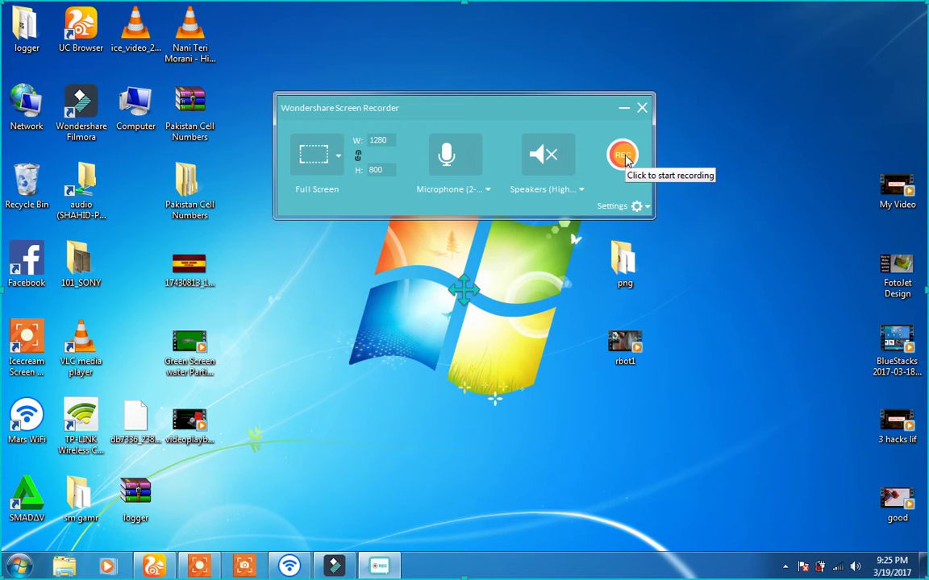
pyautogui.click(642, 109)
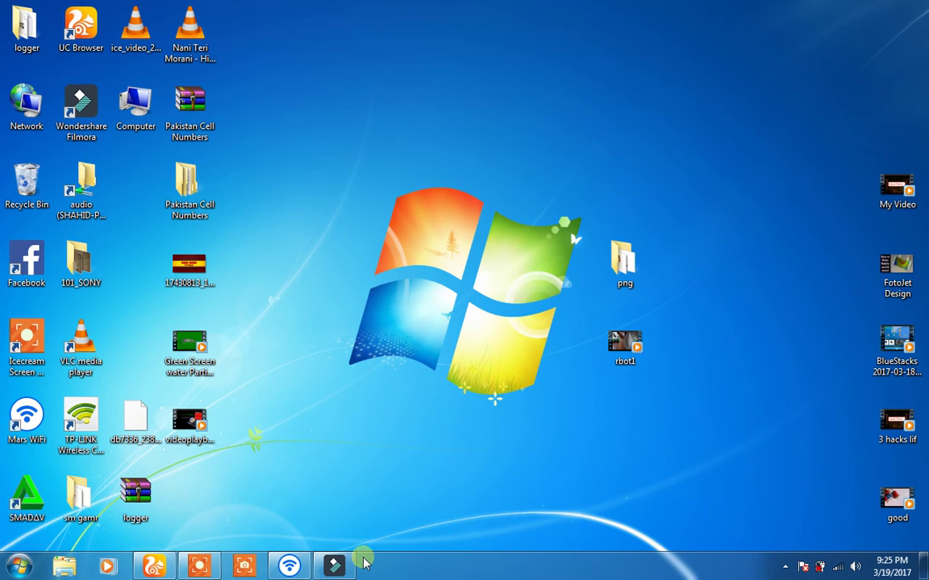
# Step: Reopen the PC screen recorder from Filmora with its settings expanded, and look at the save folder selection
pyautogui.click(334, 567)
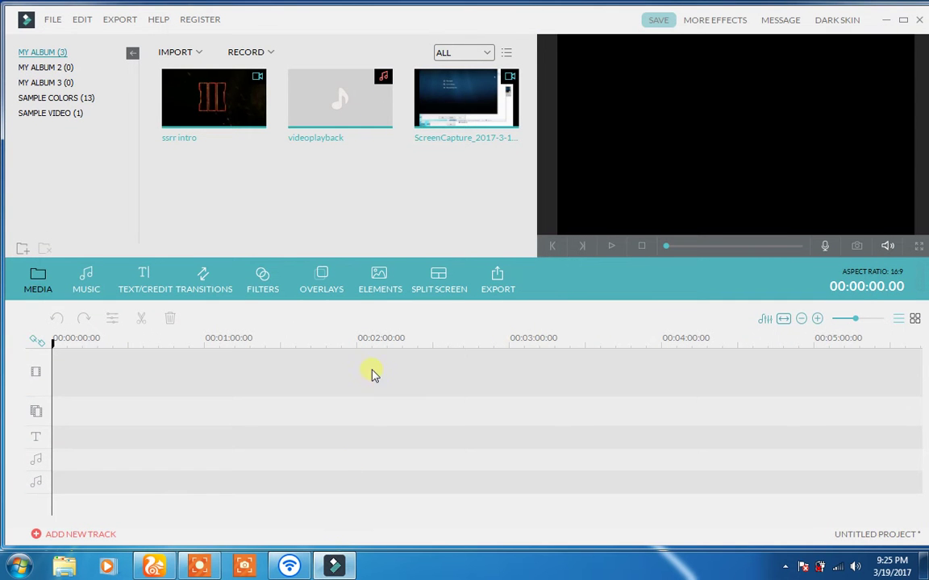
pyautogui.click(264, 55)
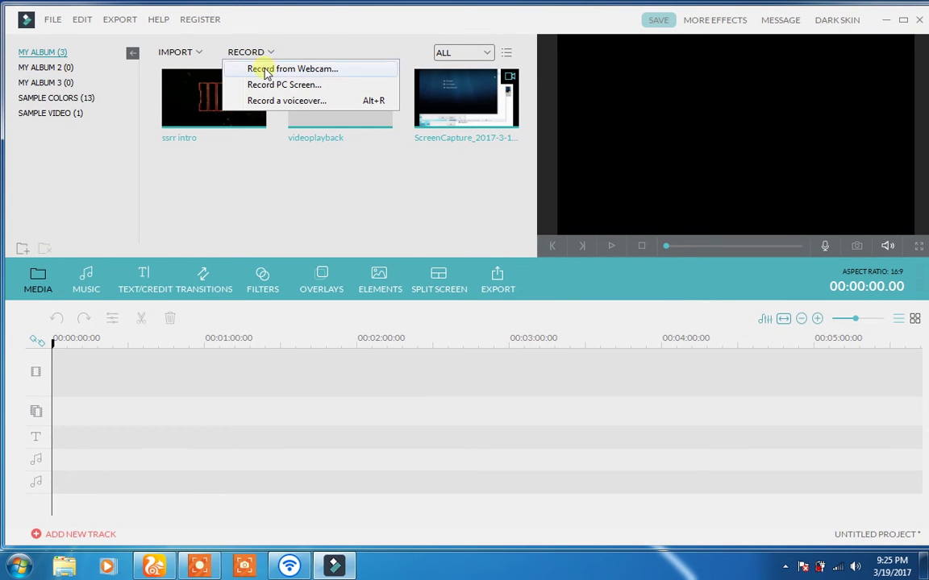
pyautogui.click(278, 85)
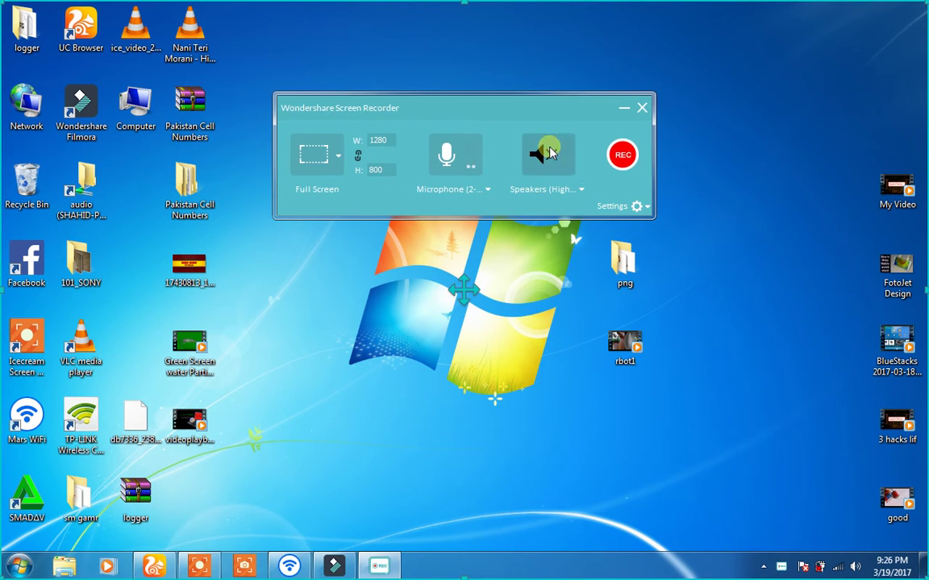
pyautogui.click(644, 208)
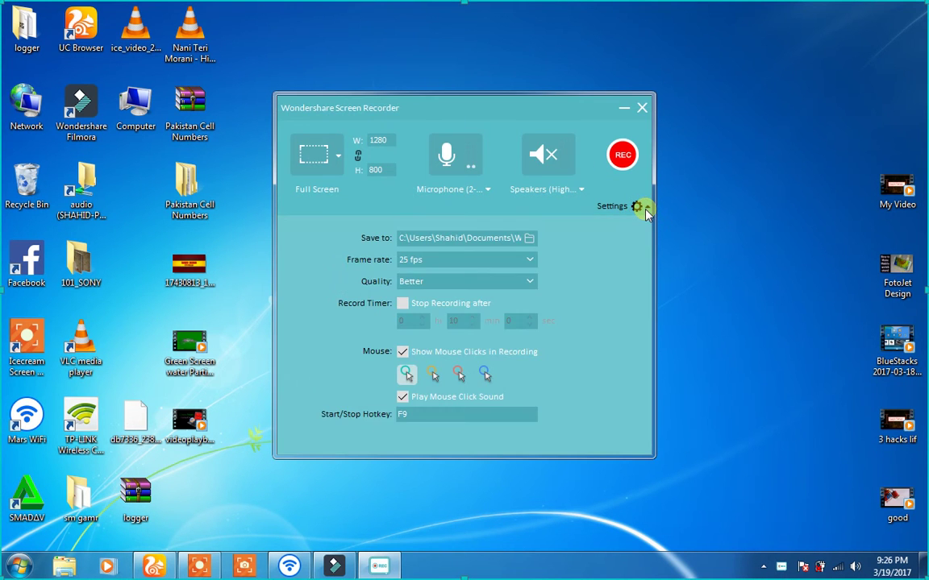
pyautogui.click(531, 240)
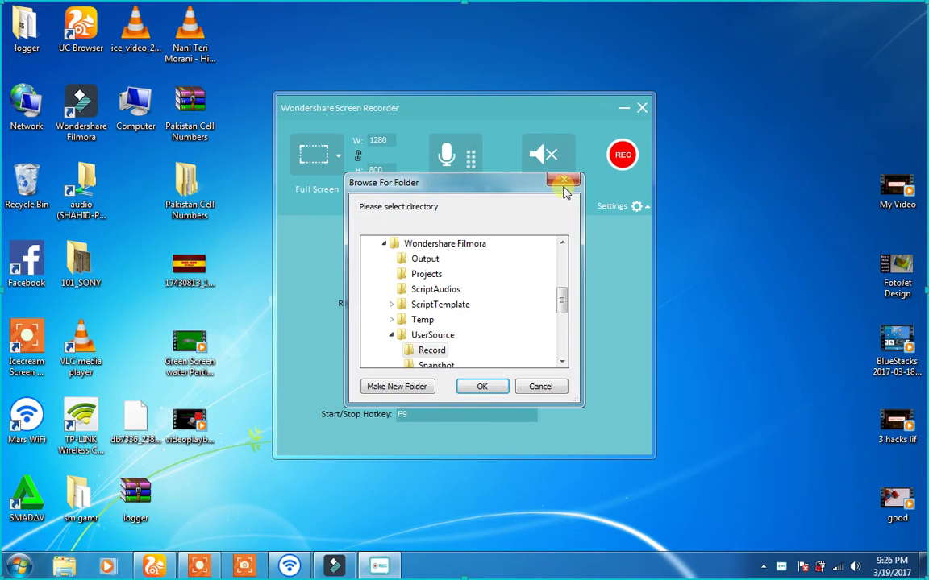
pyautogui.click(564, 182)
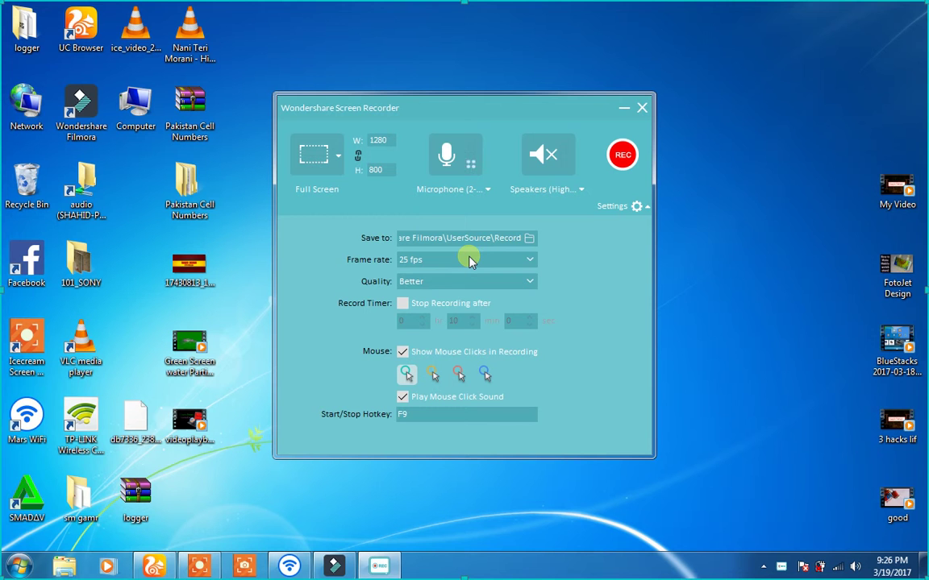
# Step: Set the recording frame rate to 25 fps and the quality to Better
pyautogui.click(528, 262)
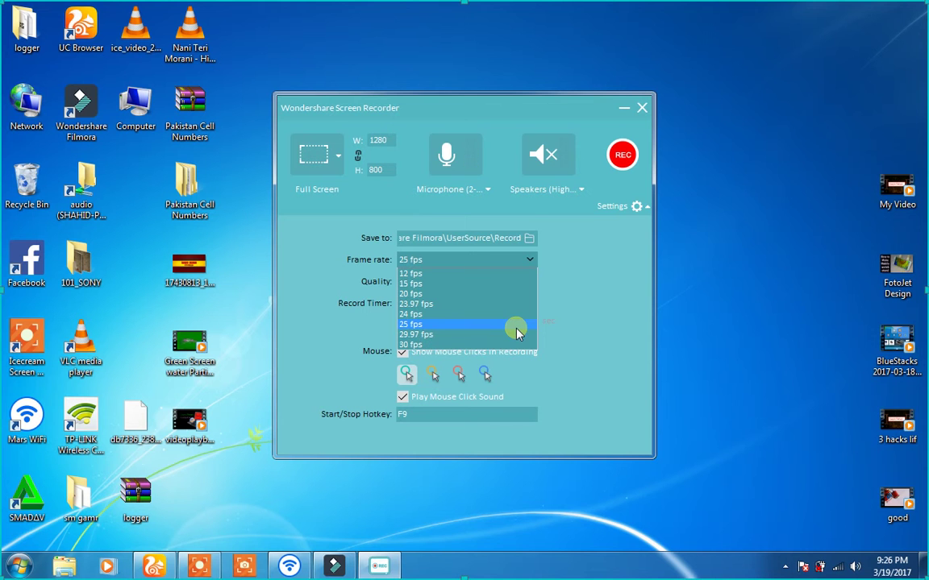
pyautogui.click(516, 327)
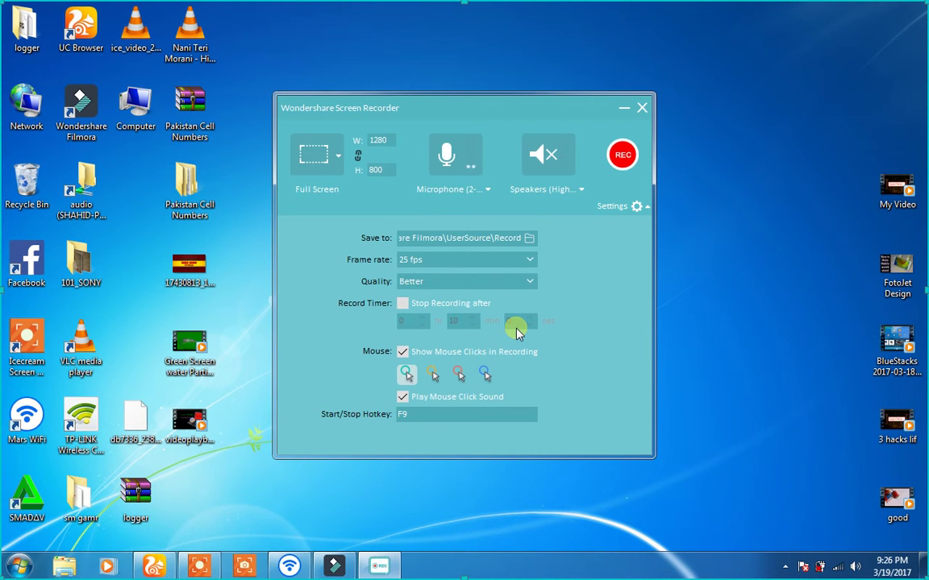
pyautogui.click(532, 282)
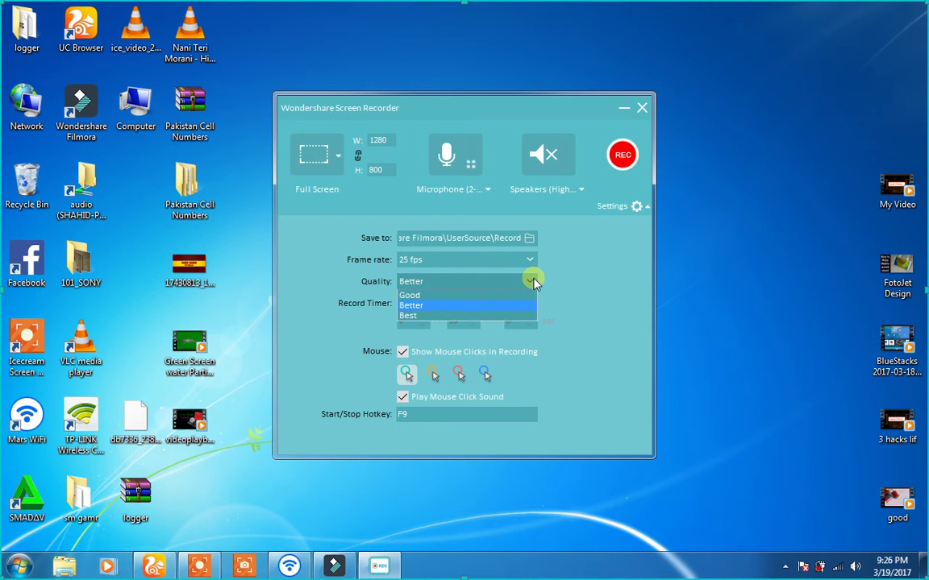
pyautogui.click(493, 305)
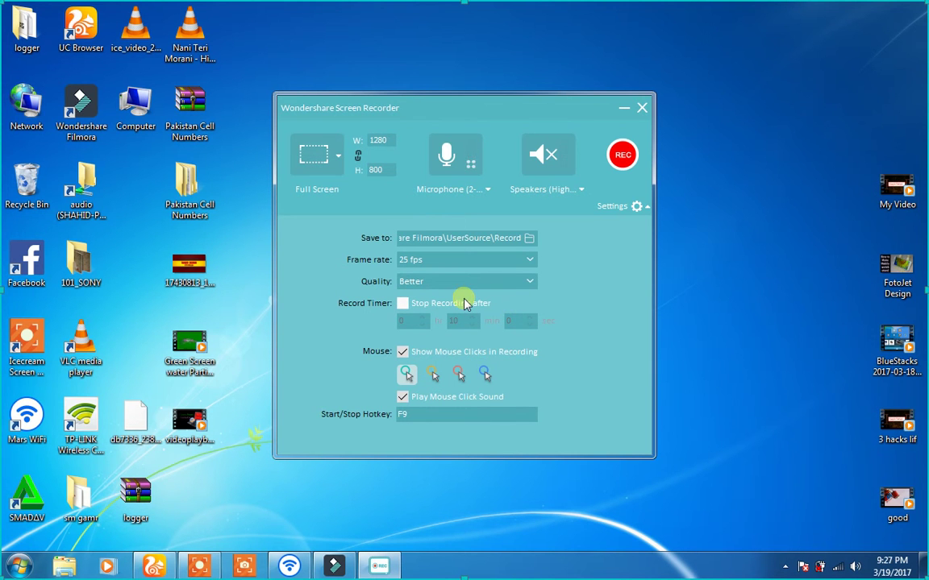
pyautogui.click(506, 287)
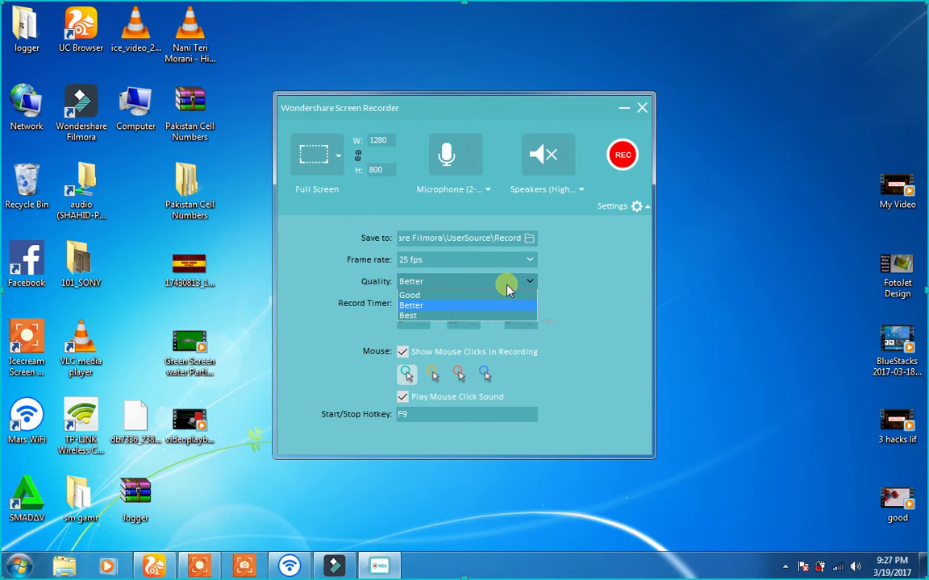
pyautogui.click(462, 306)
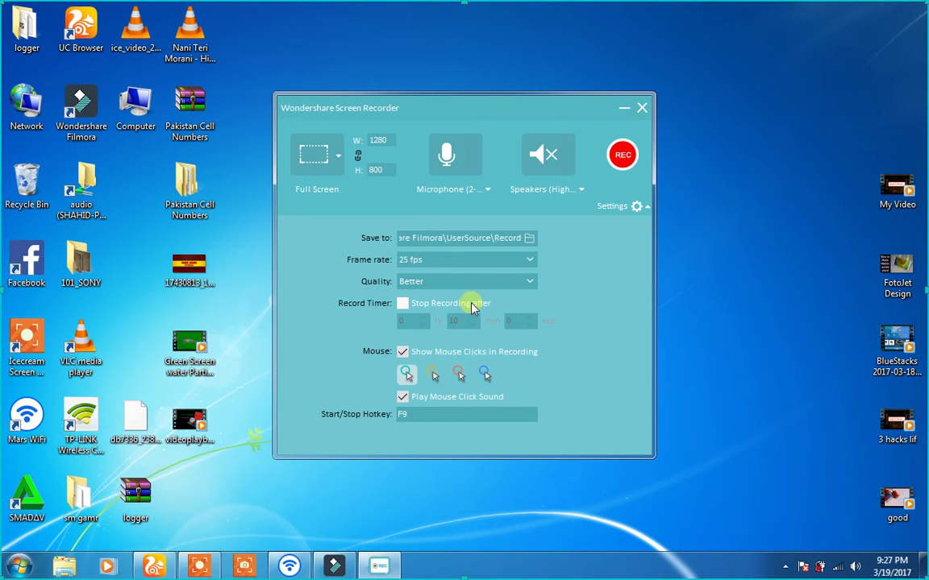
# Step: Try the Stop Recording timer and the Show Mouse Clicks option, restoring each to its original state
pyautogui.click(403, 304)
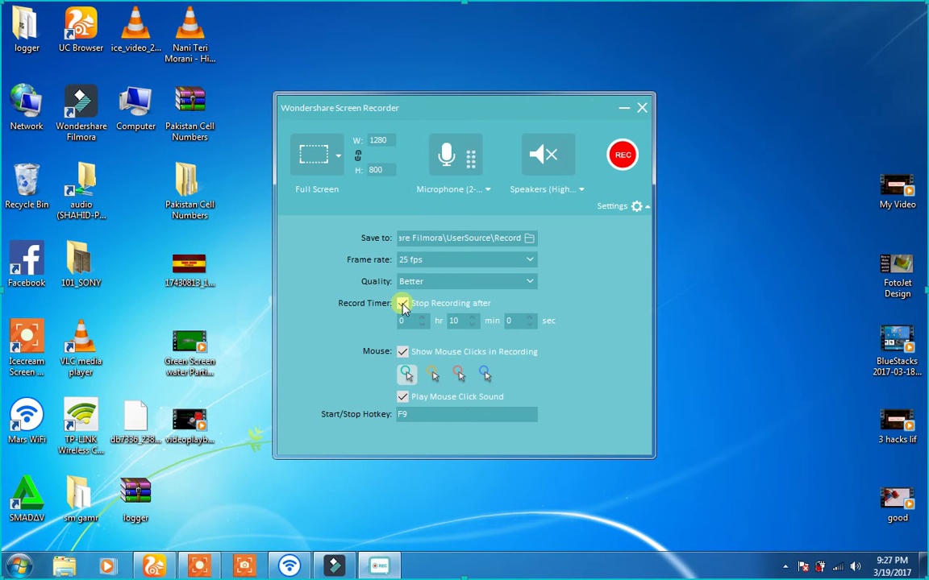
pyautogui.click(403, 305)
pyautogui.click(403, 353)
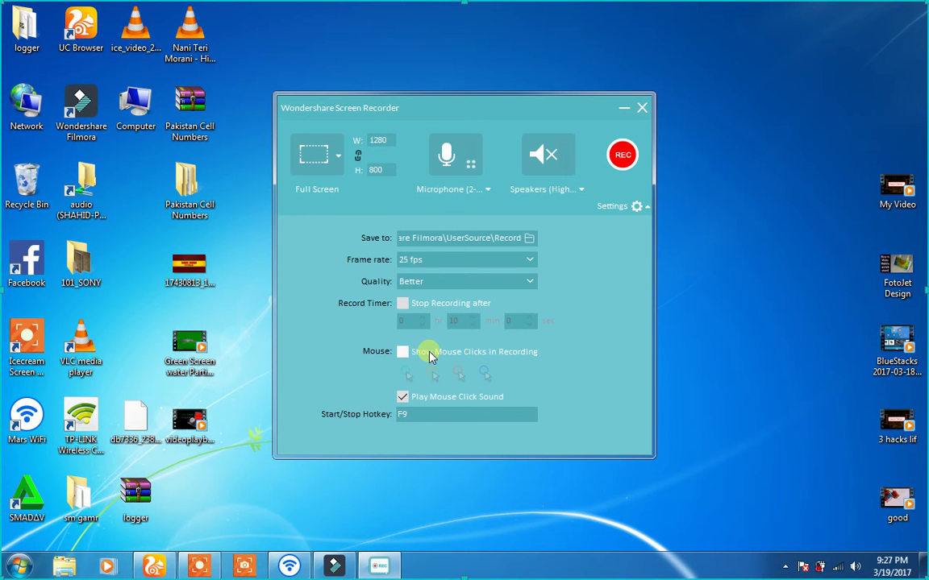
pyautogui.click(402, 352)
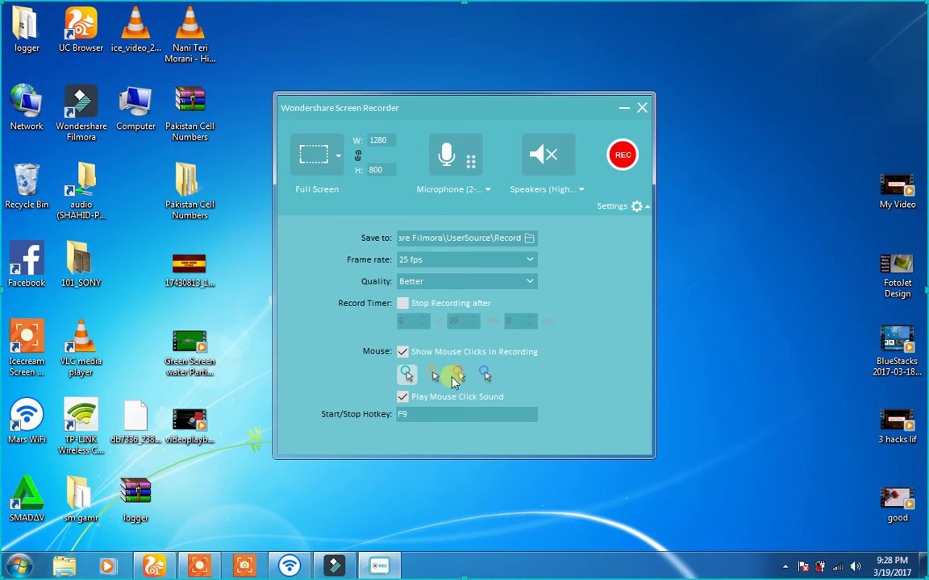
# Step: Turn off the mouse click sound for recordings, and close the screen recorder to return to Filmora
pyautogui.click(402, 396)
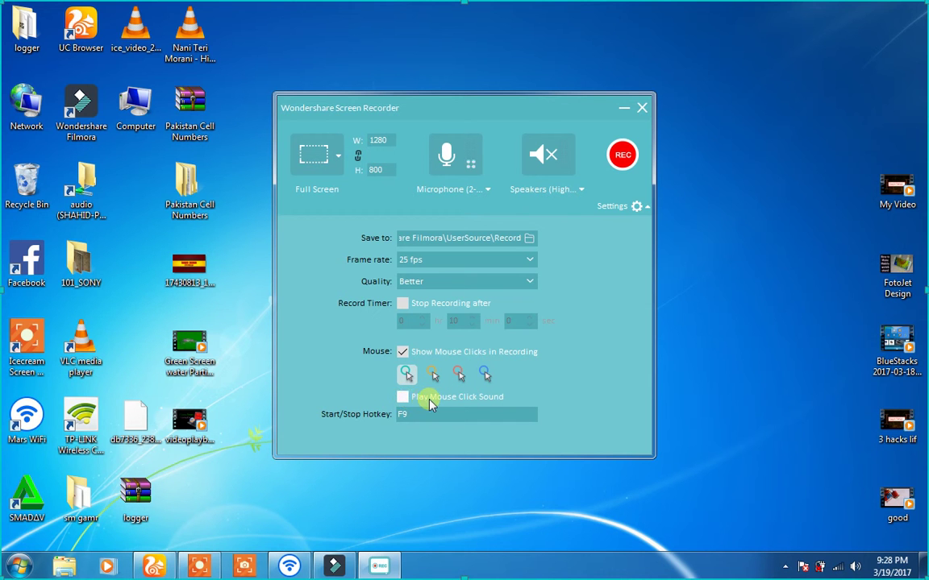
pyautogui.click(647, 208)
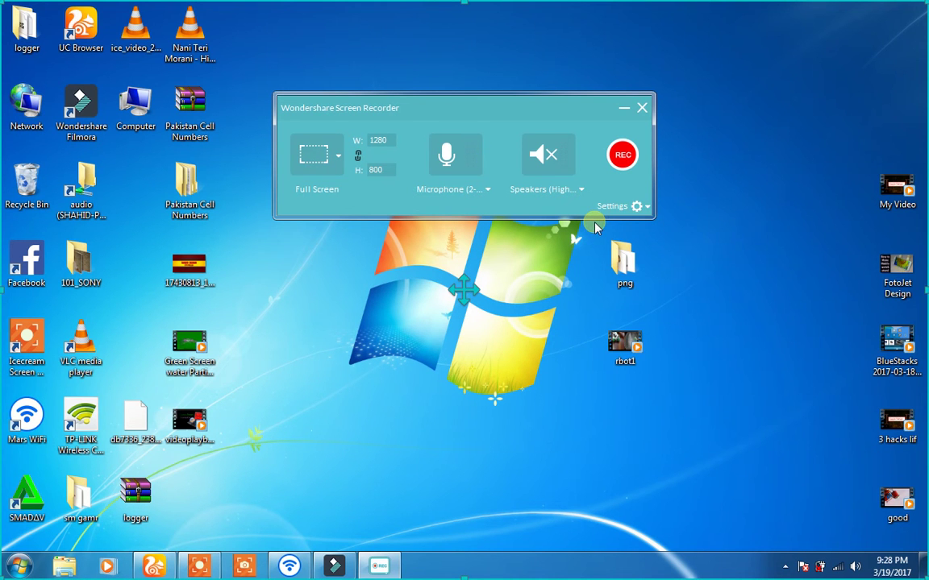
pyautogui.click(640, 108)
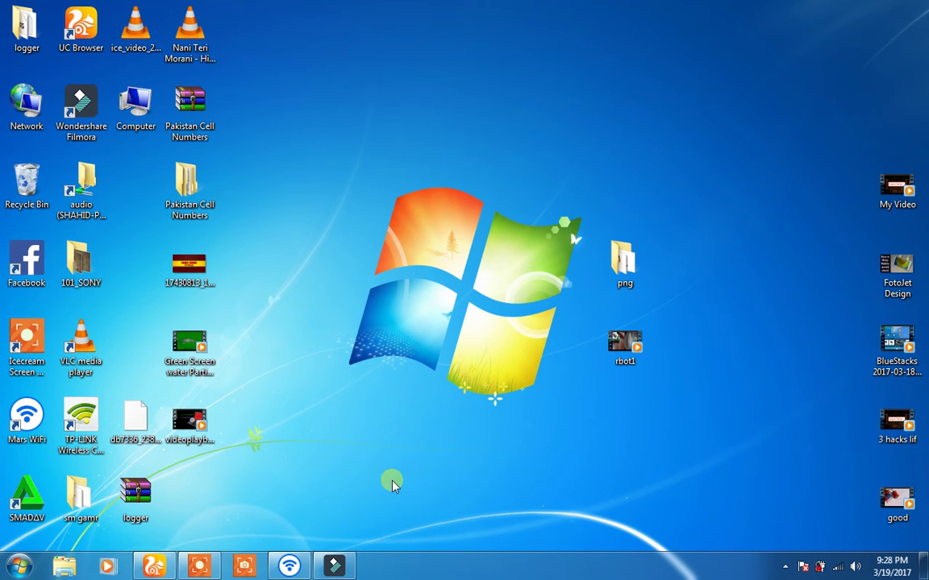
pyautogui.click(335, 567)
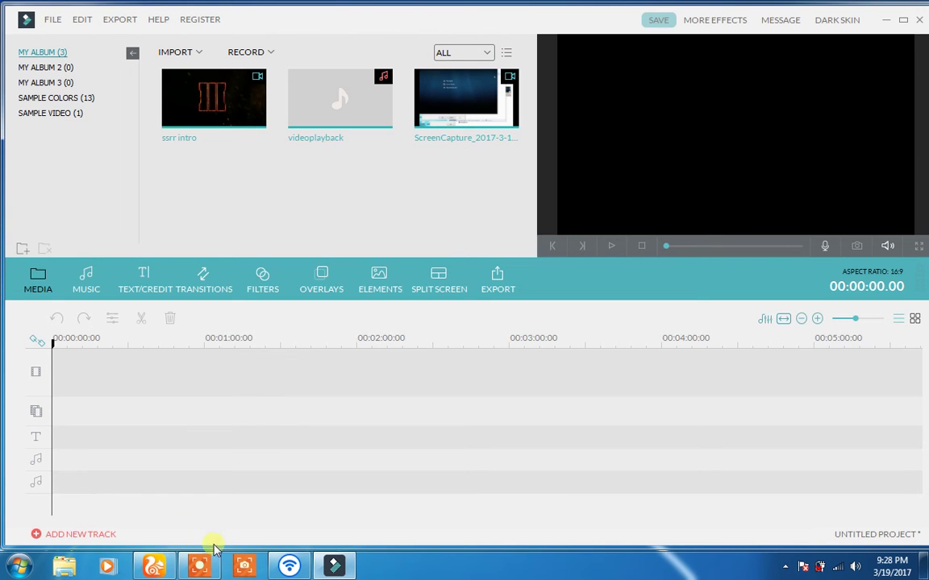
pyautogui.click(202, 567)
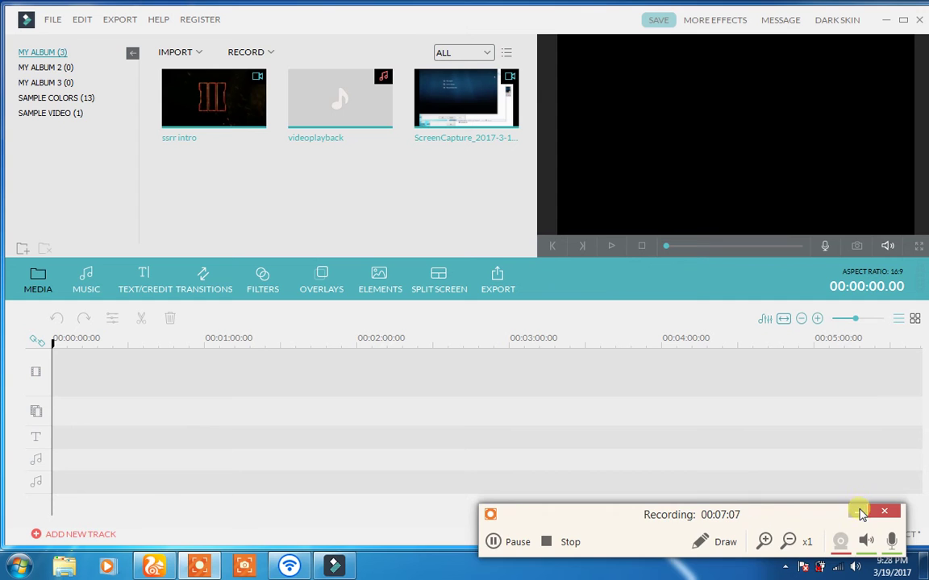
pyautogui.click(857, 508)
# Step: Start importing media files into My Album and browse to the Desktop folder
pyautogui.moveTo(220, 79)
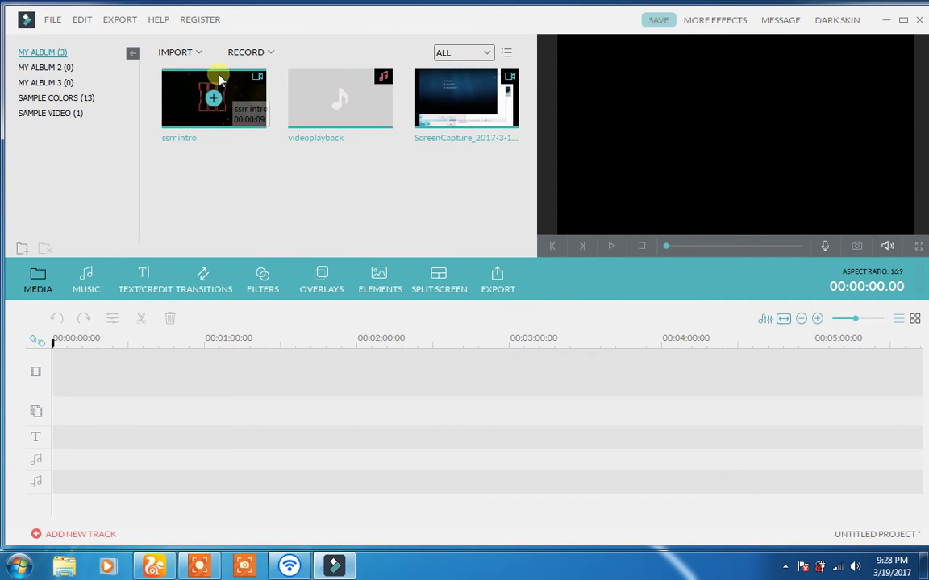
pyautogui.click(182, 50)
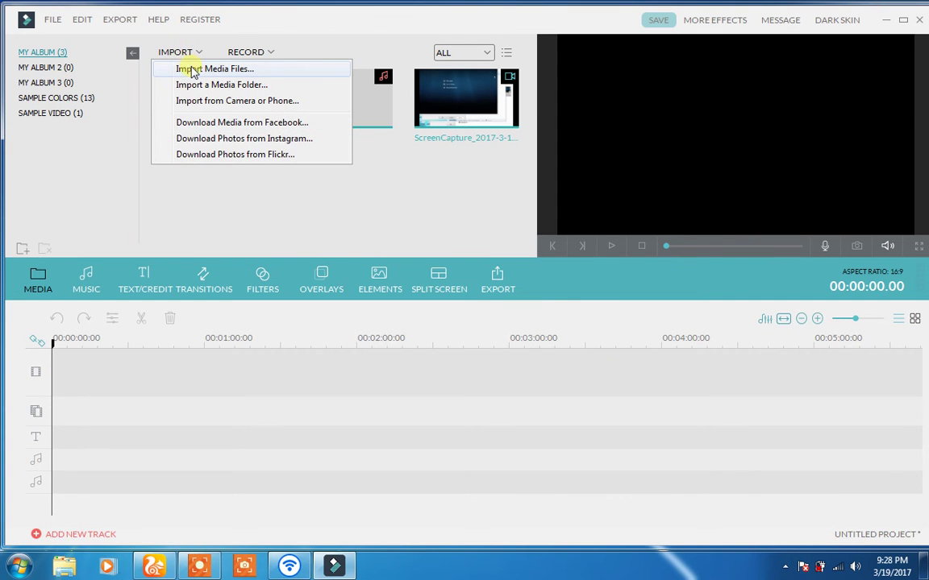
pyautogui.click(231, 70)
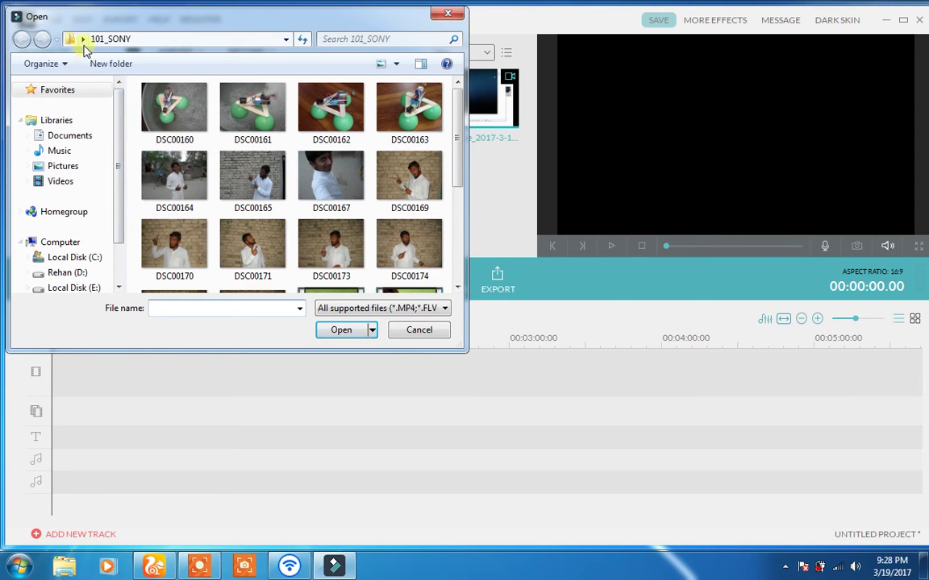
pyautogui.click(81, 38)
pyautogui.click(78, 56)
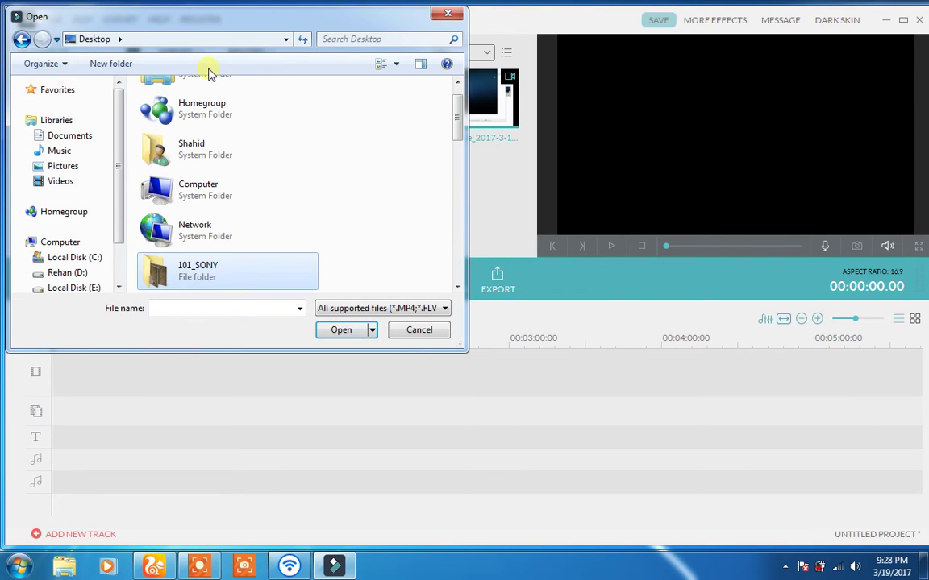
# Step: Import the "Green Screen water Particular particals Effects Free(720p)" and "videoplayback" videos from the Desktop together
pyautogui.moveTo(456, 116); pyautogui.dragTo(457, 240)
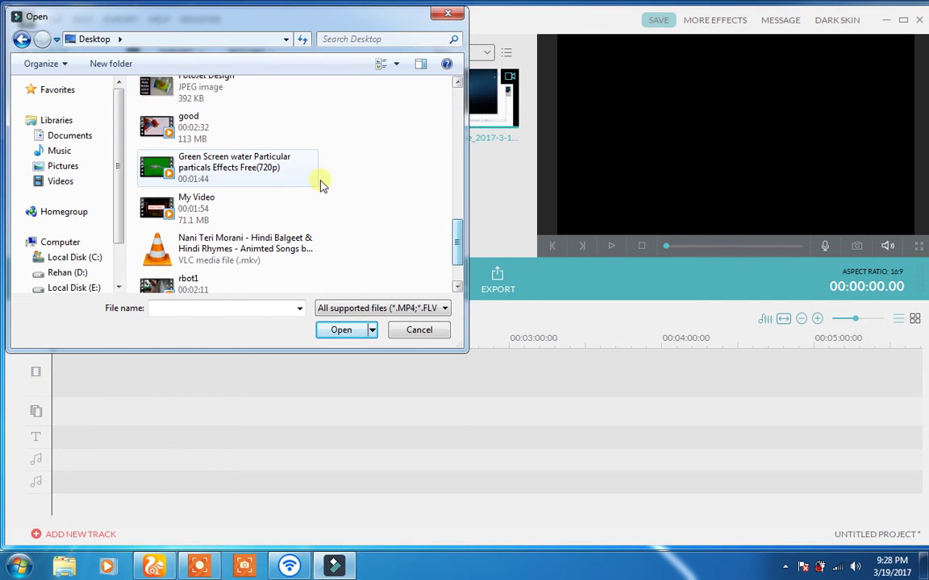
pyautogui.click(296, 167)
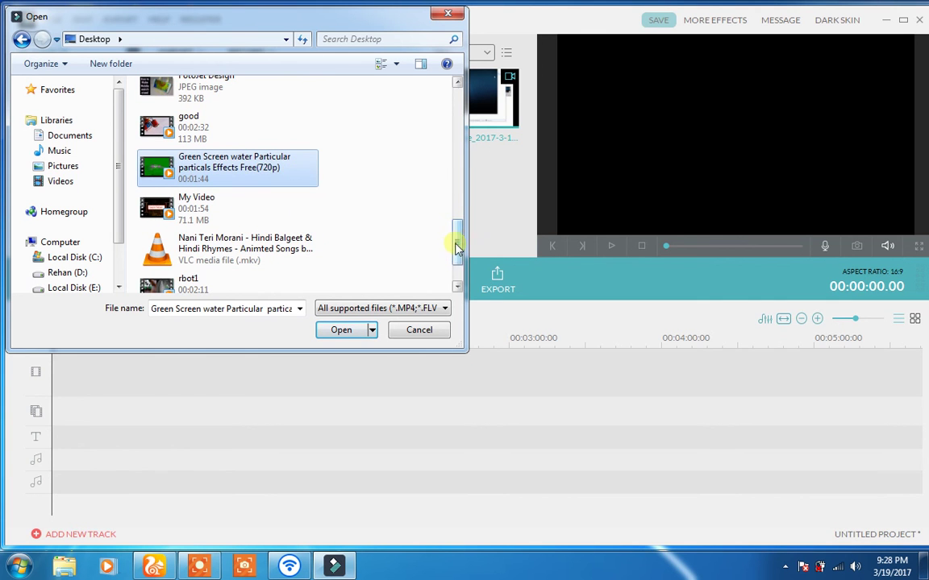
pyautogui.moveTo(456, 244); pyautogui.dragTo(460, 265)
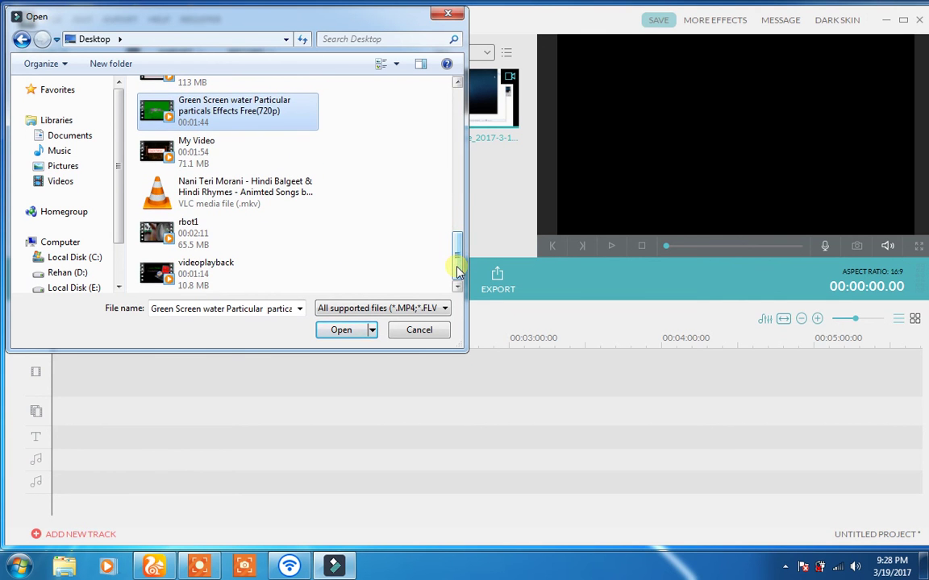
pyautogui.keyDown('ctrl'); pyautogui.click(233, 274); pyautogui.keyUp('ctrl')
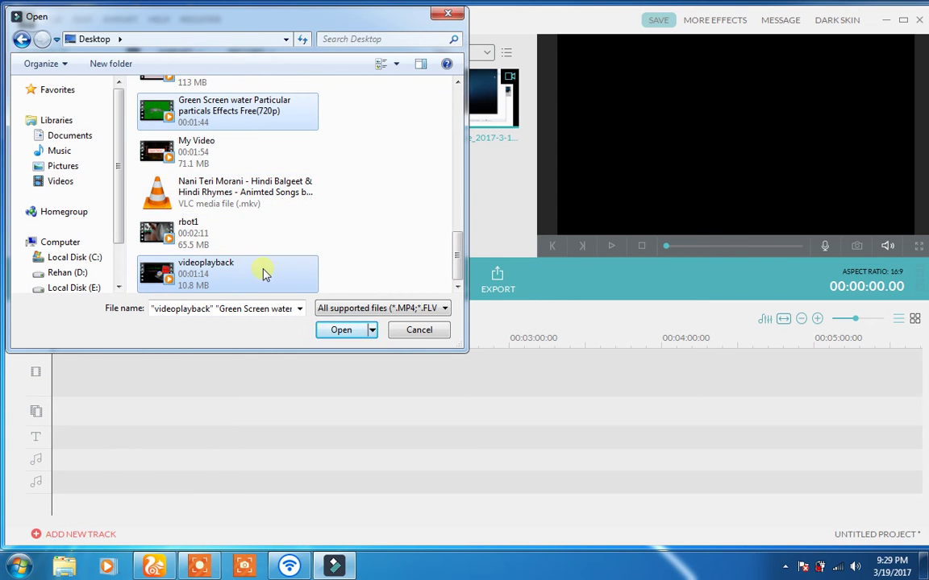
pyautogui.click(337, 330)
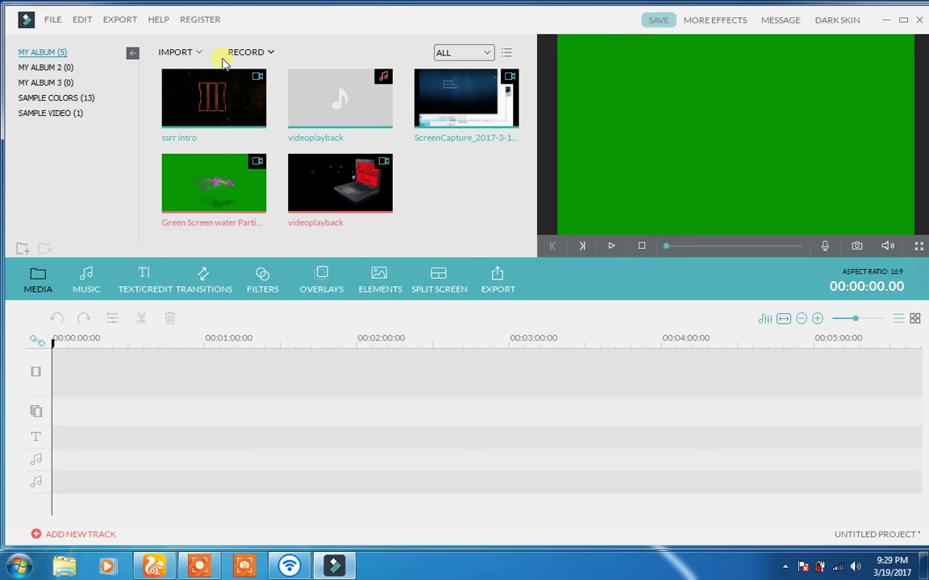
# Step: Look over the available media import sources without choosing one, and bring up the running screen recorder's control window
pyautogui.click(197, 53)
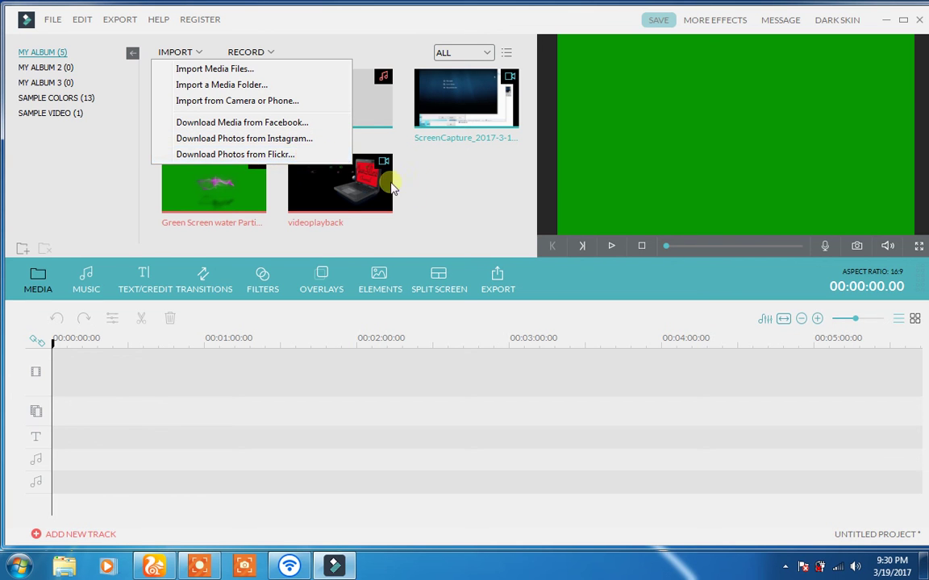
pyautogui.click(471, 201)
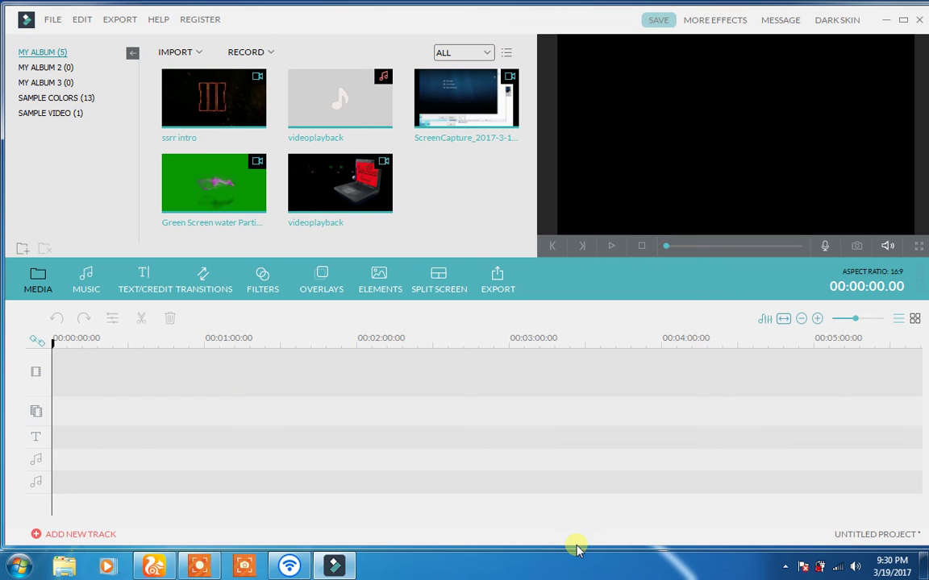
pyautogui.click(193, 569)
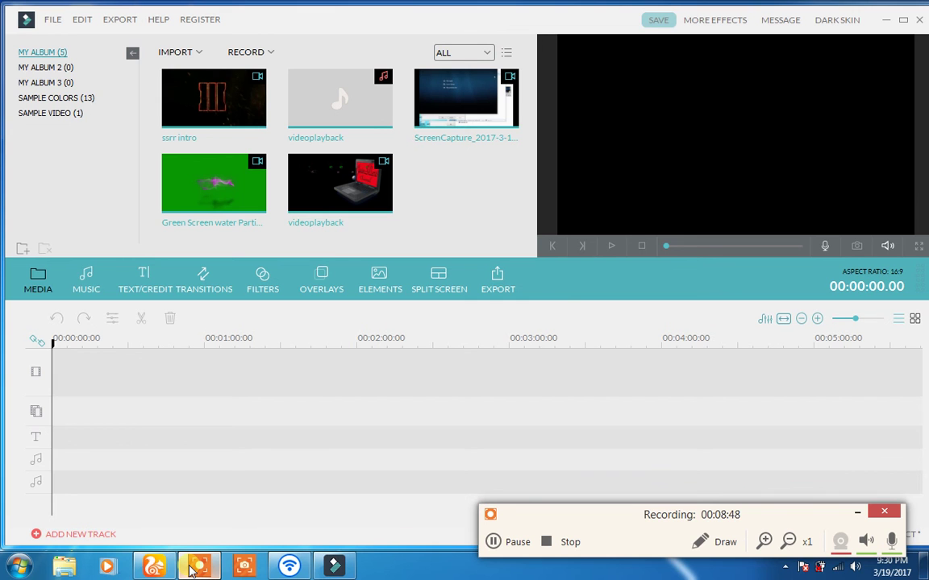